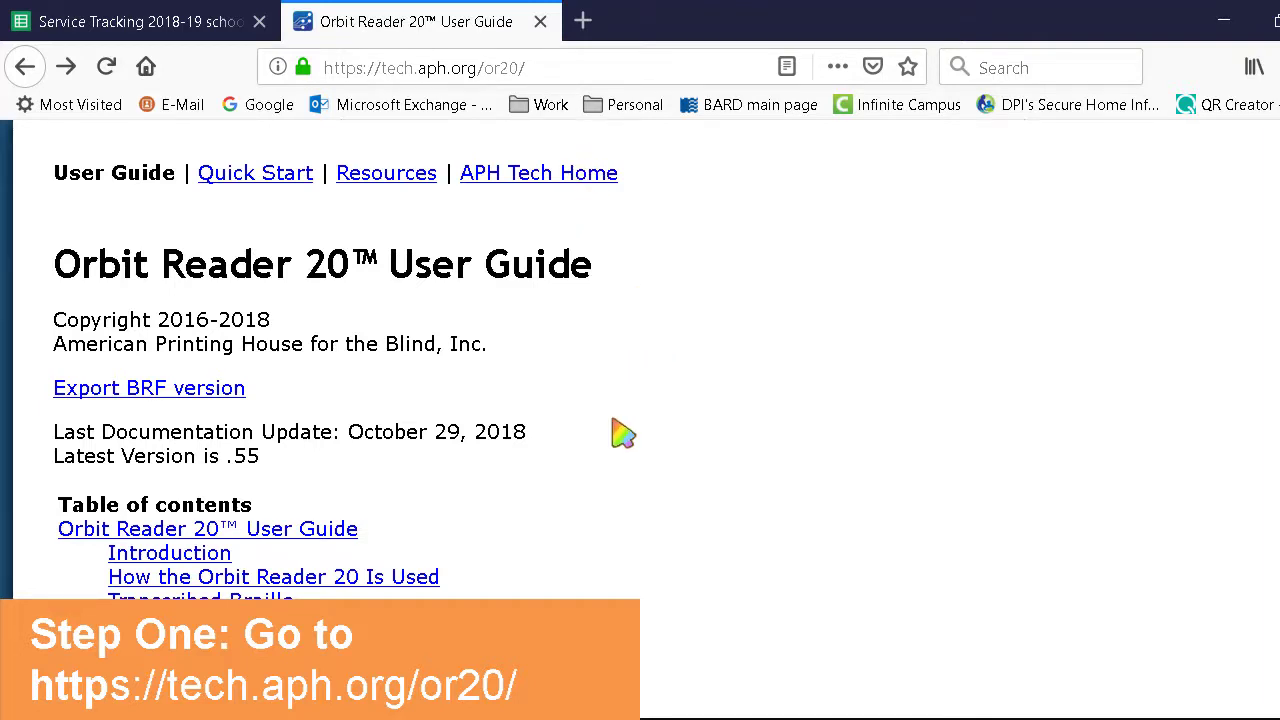
Step: Open the Job Access With Speech (JAWS) section of the Orbit Reader 20 user guide and follow its JAWS driver download link
scroll(514, 408, down, 5)
scroll(514, 418, down, 9)
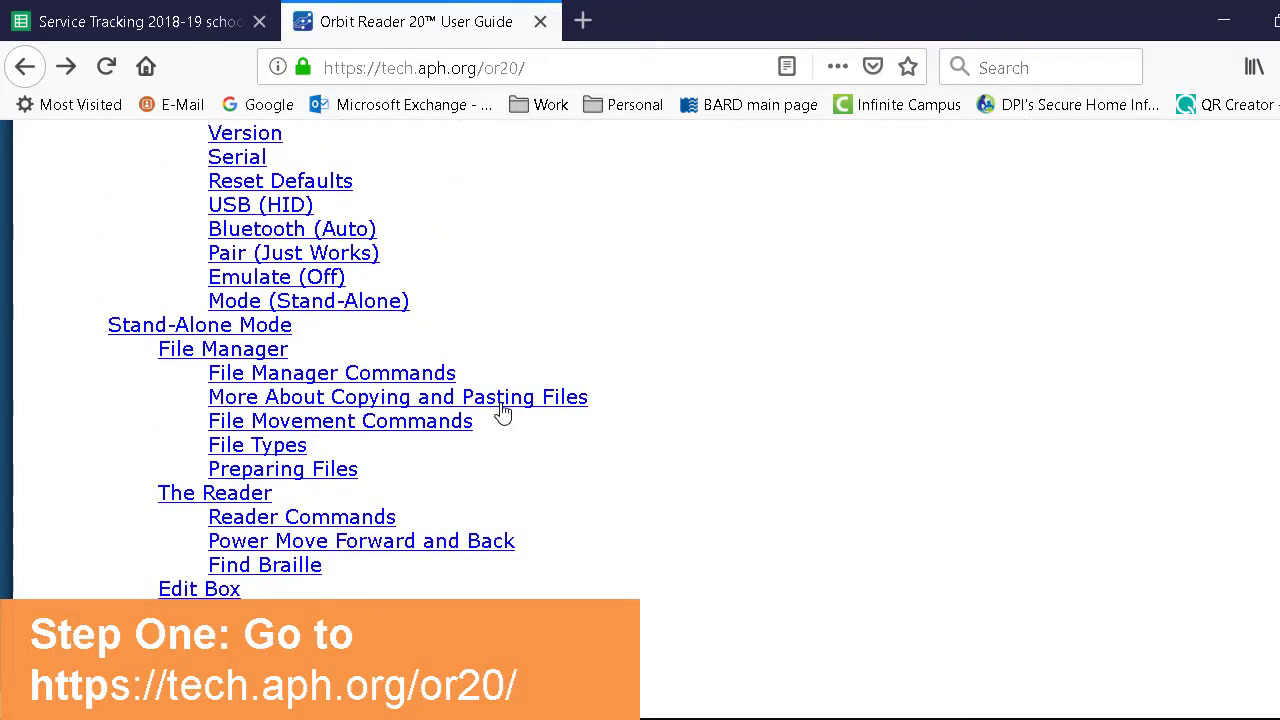
scroll(510, 418, down, 7)
scroll(510, 422, down, 6)
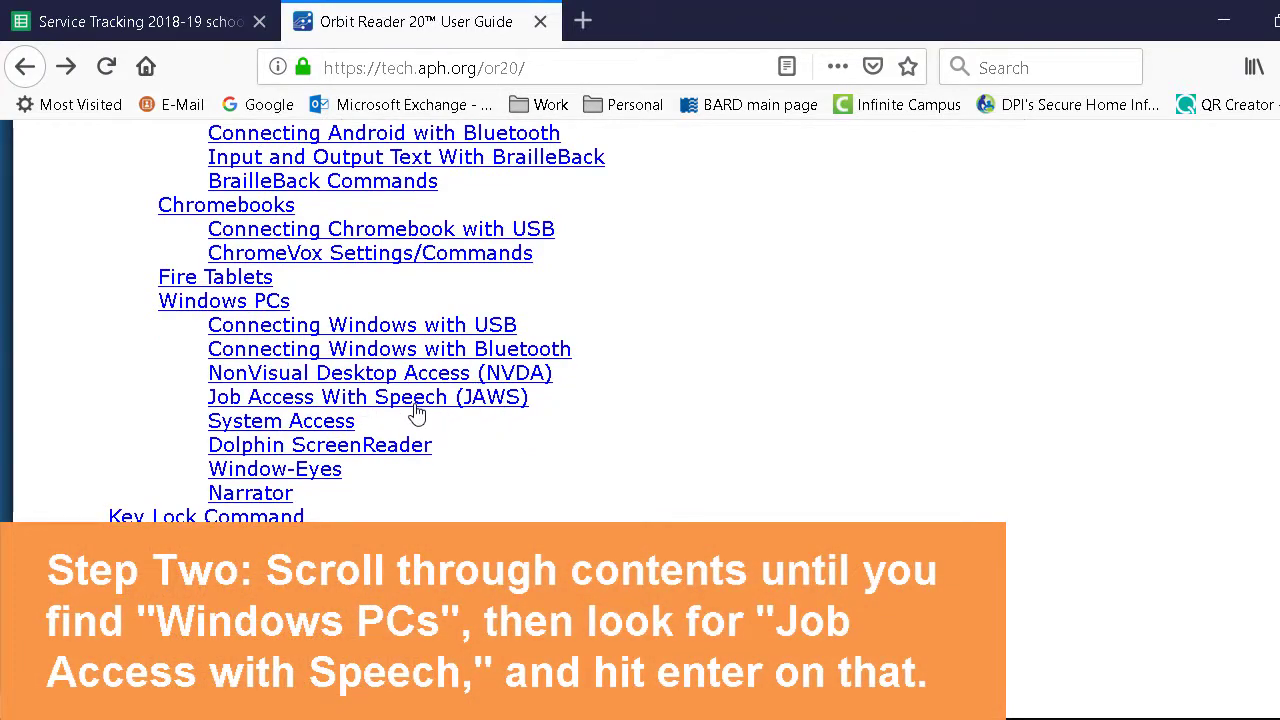
click(415, 406)
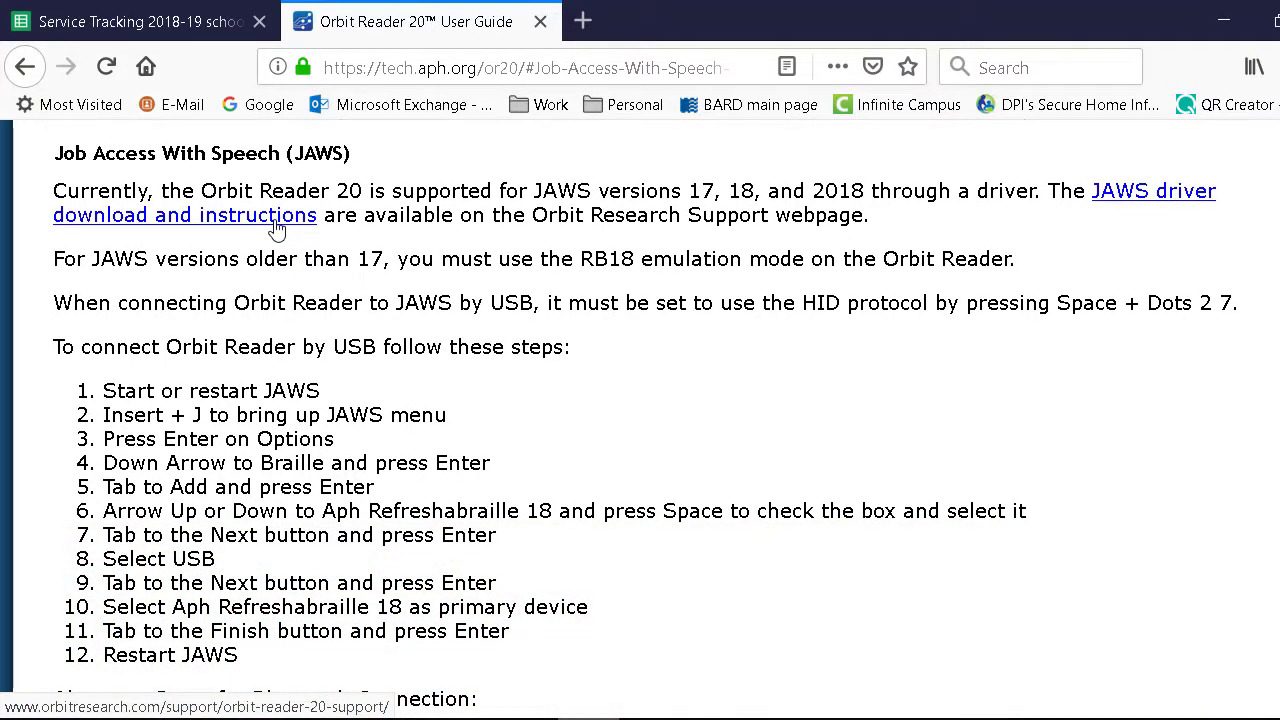
click(277, 228)
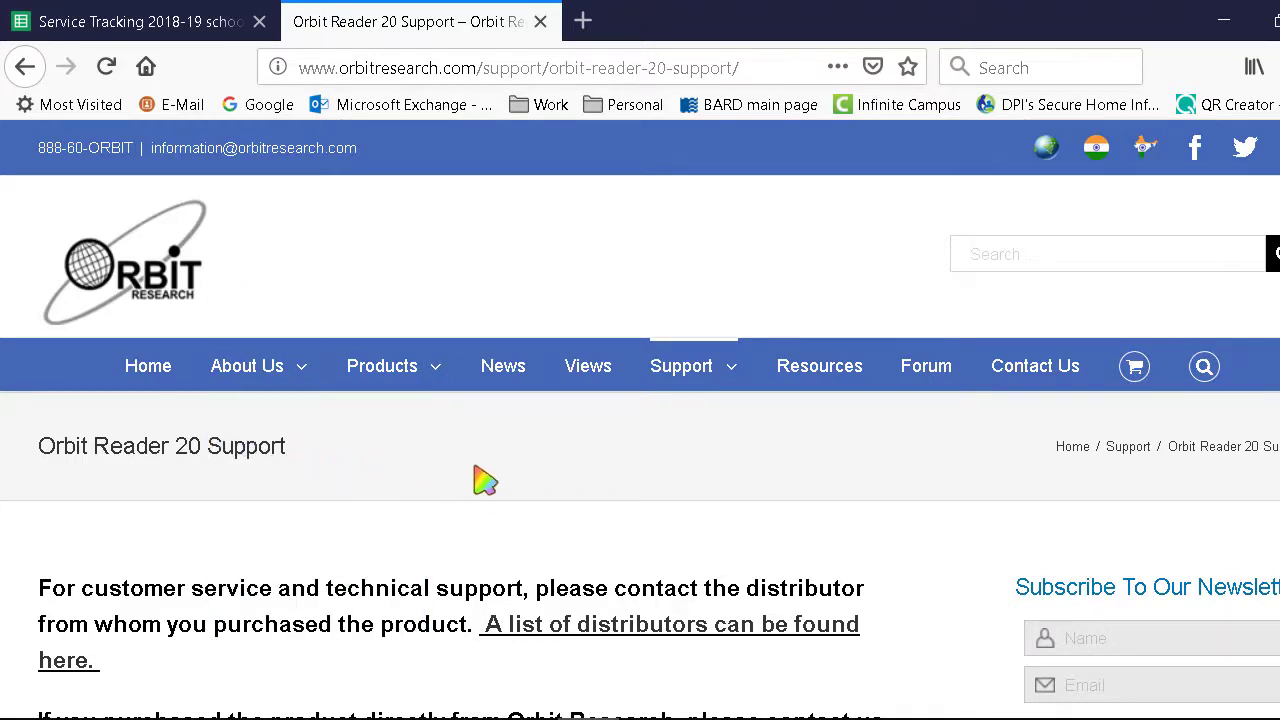
Step: Download the OR-20 JAWS Driver v1.0.4 from the software packages and drivers list, saving the zip file
scroll(563, 476, down, 1)
scroll(563, 478, down, 3)
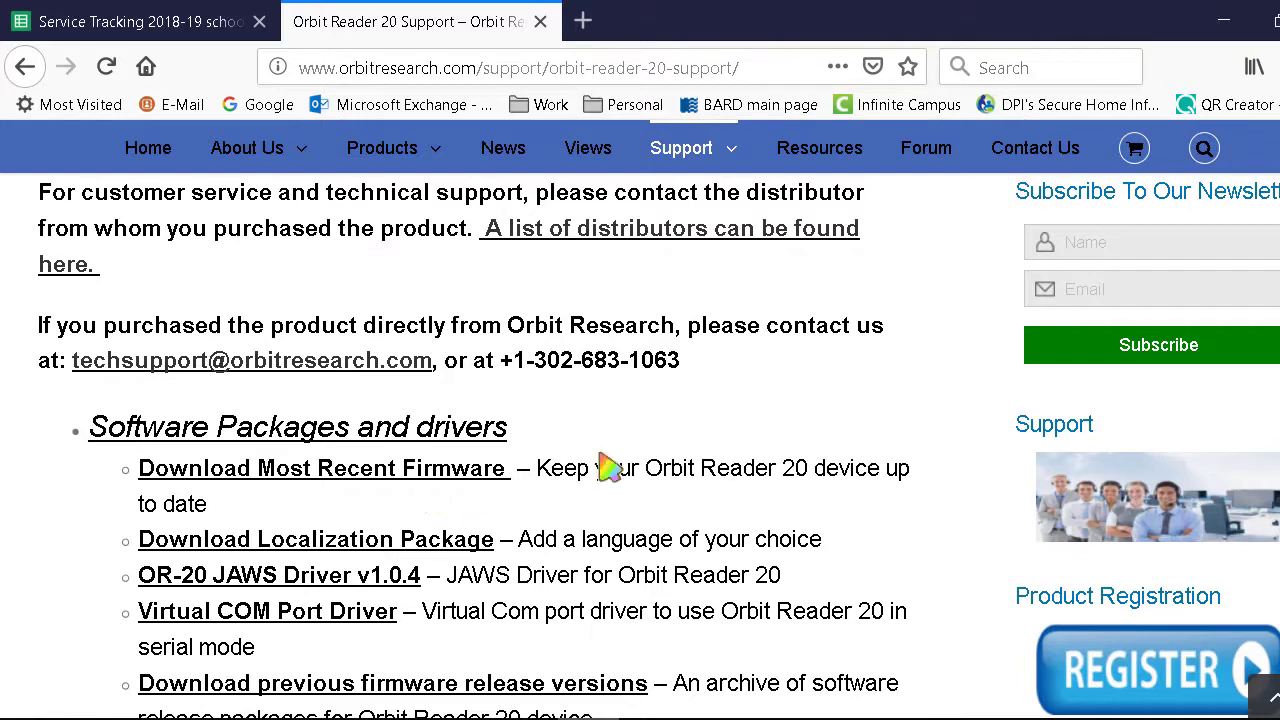
scroll(640, 463, down, 1)
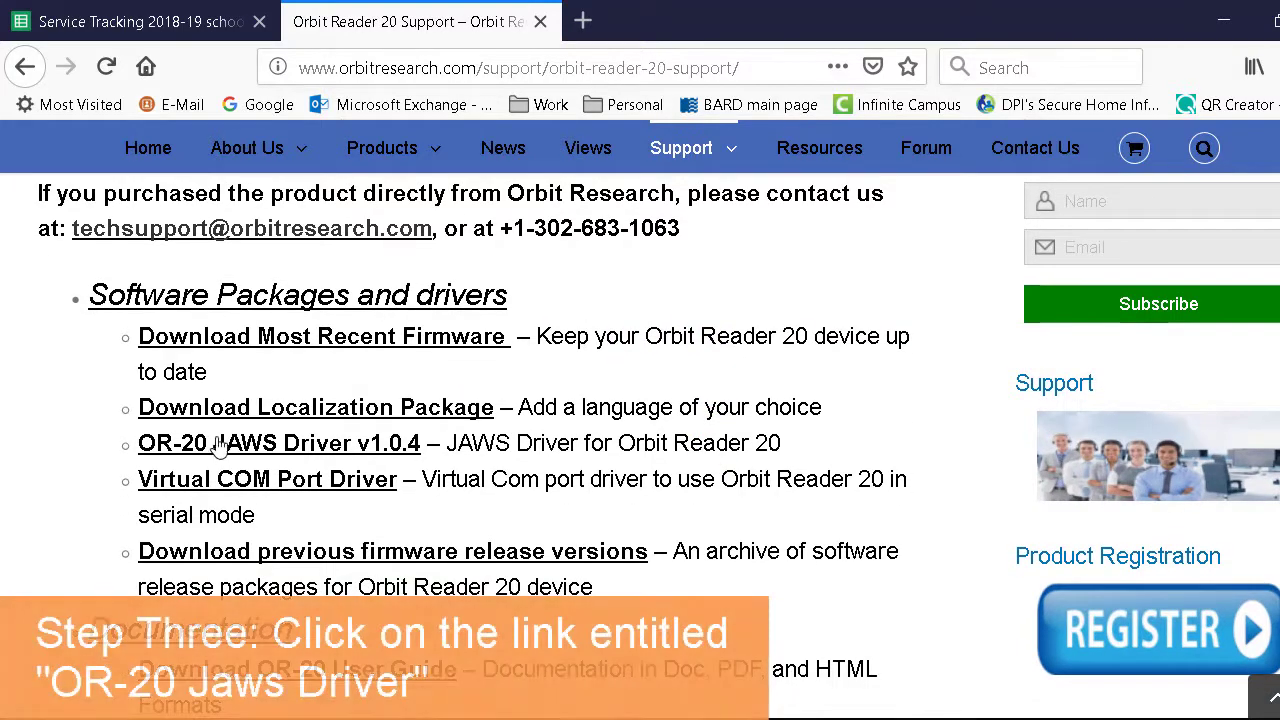
click(365, 450)
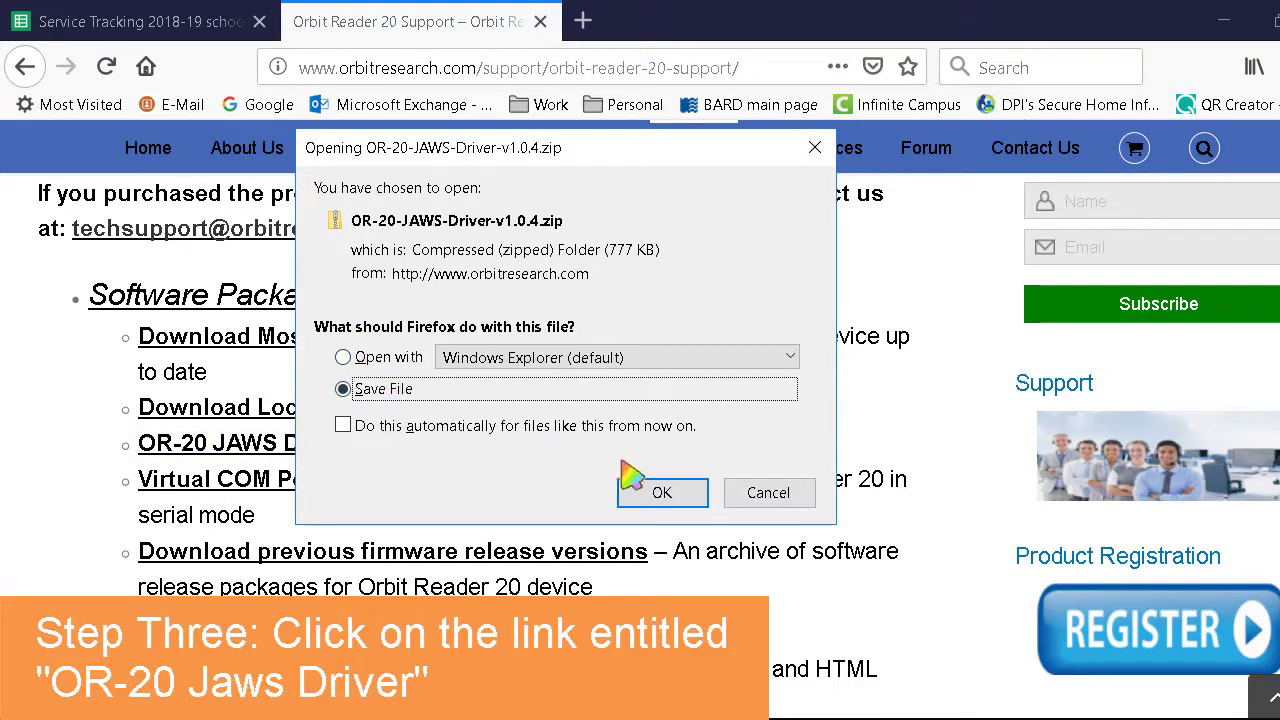
click(660, 497)
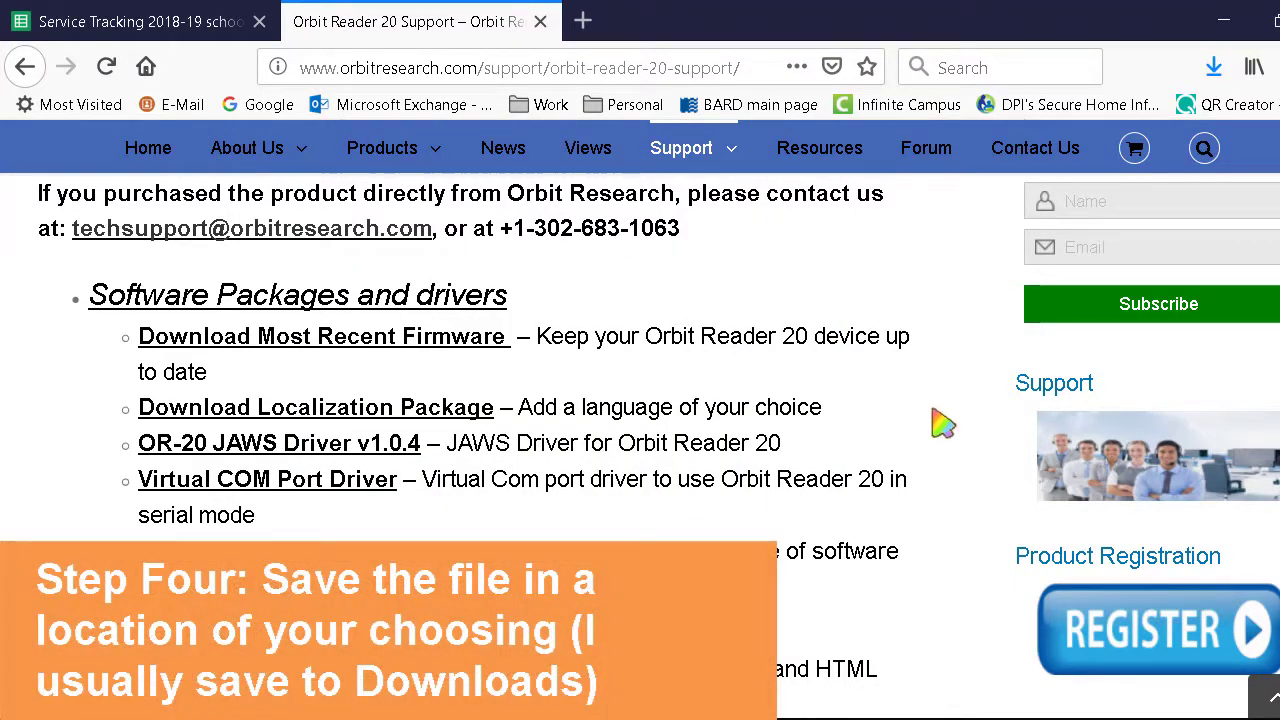
Step: Switch to File Explorer and extract the OR-20-JAWS-Driver-v1.0.4(1) archive in the Downloads folder to the suggested destination
click(1222, 70)
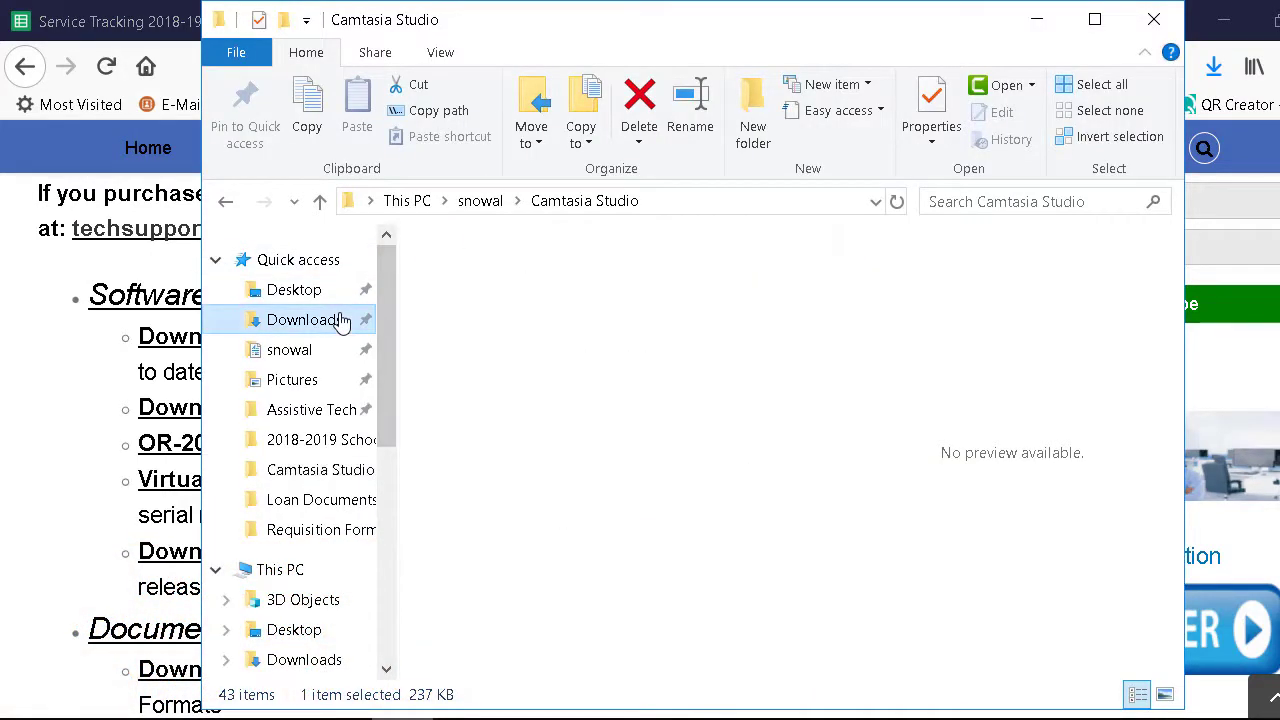
click(304, 320)
scroll(510, 360, down, 1)
scroll(571, 491, down, 7)
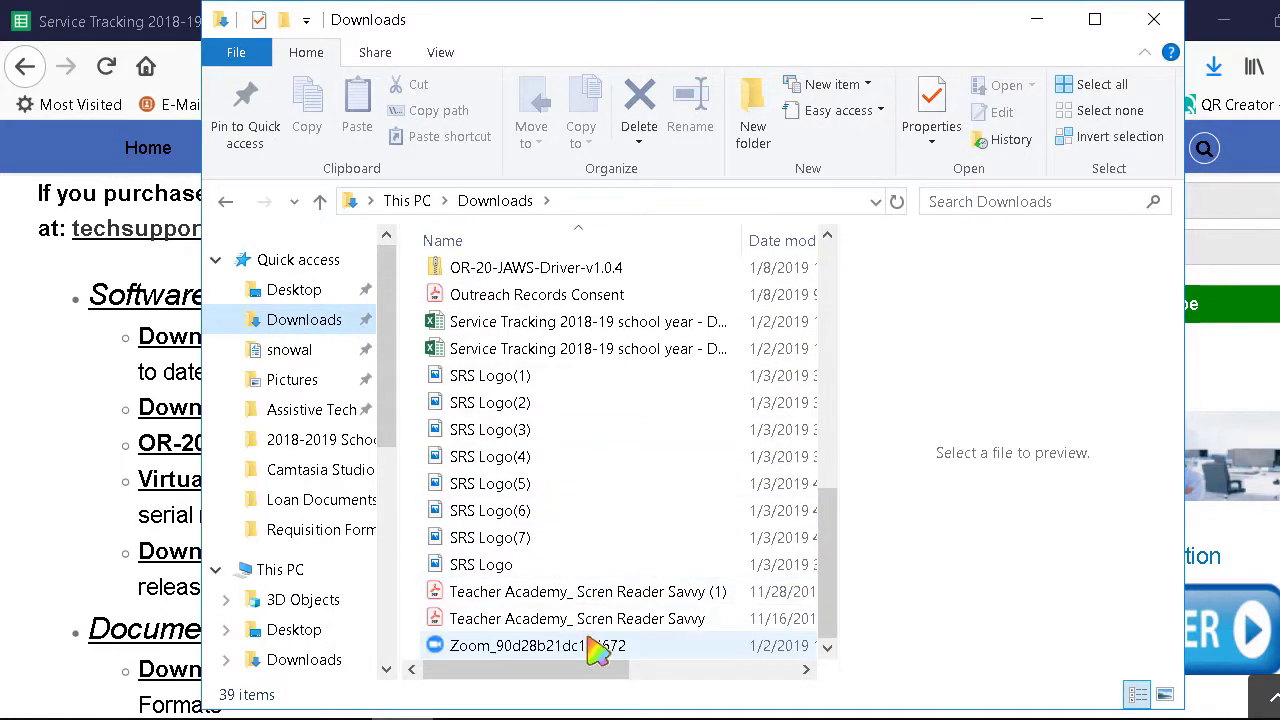
scroll(594, 648, up, 3)
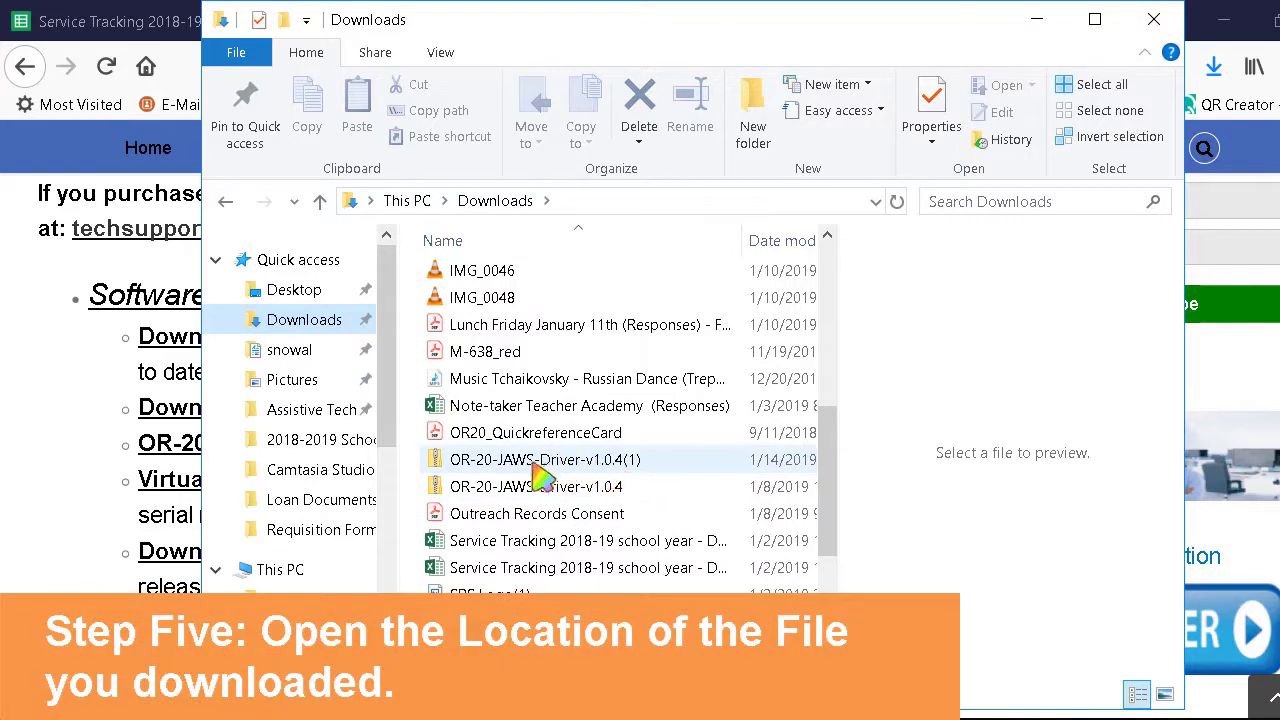
click(480, 470)
right_click(474, 463)
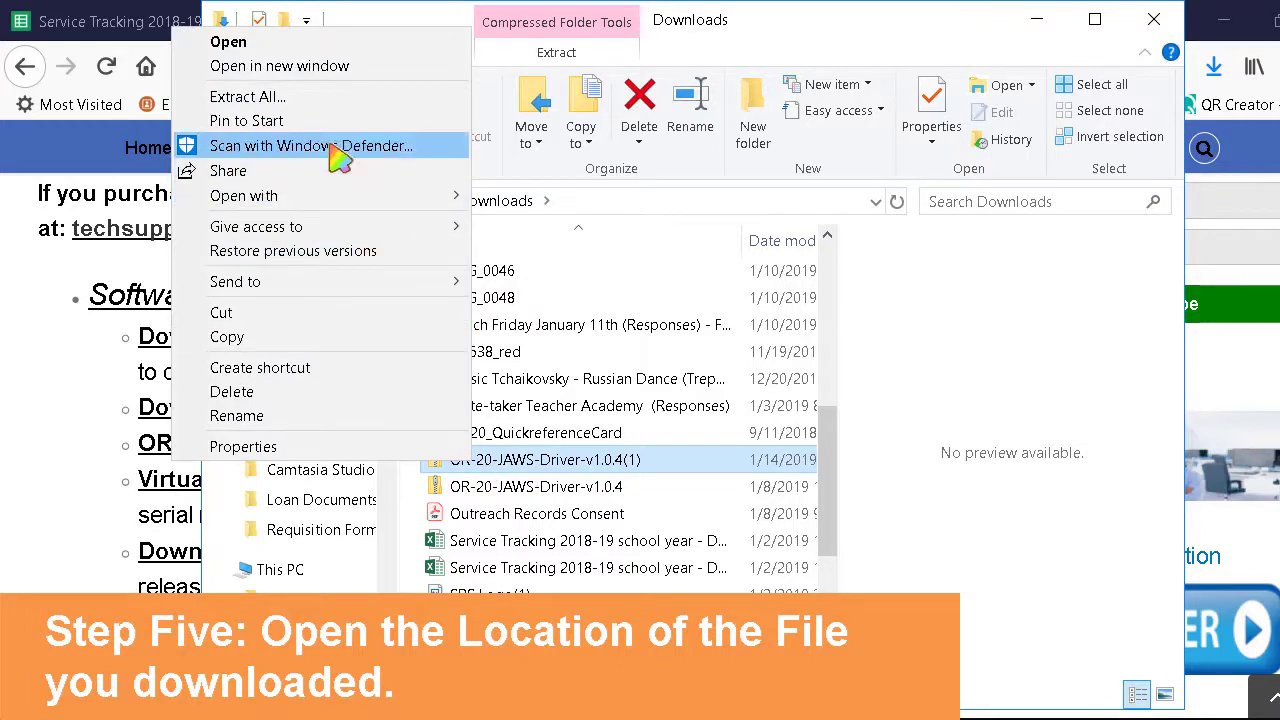
click(323, 100)
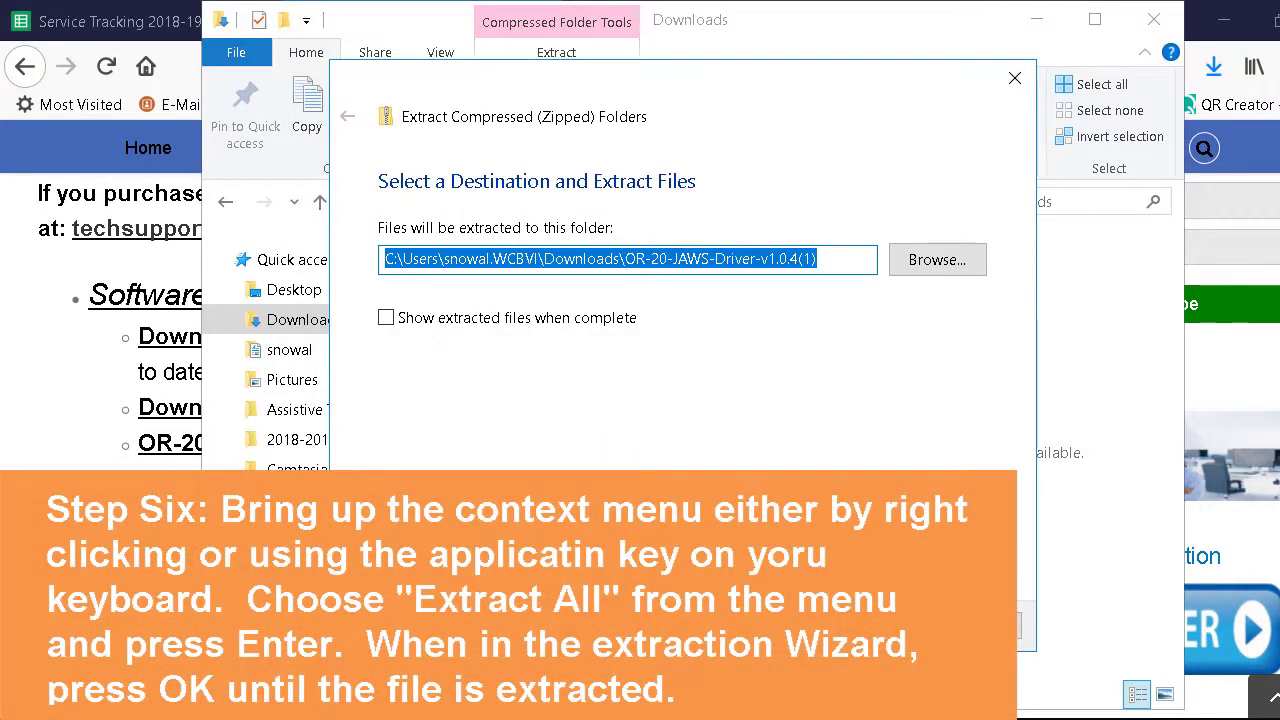
key(Return)
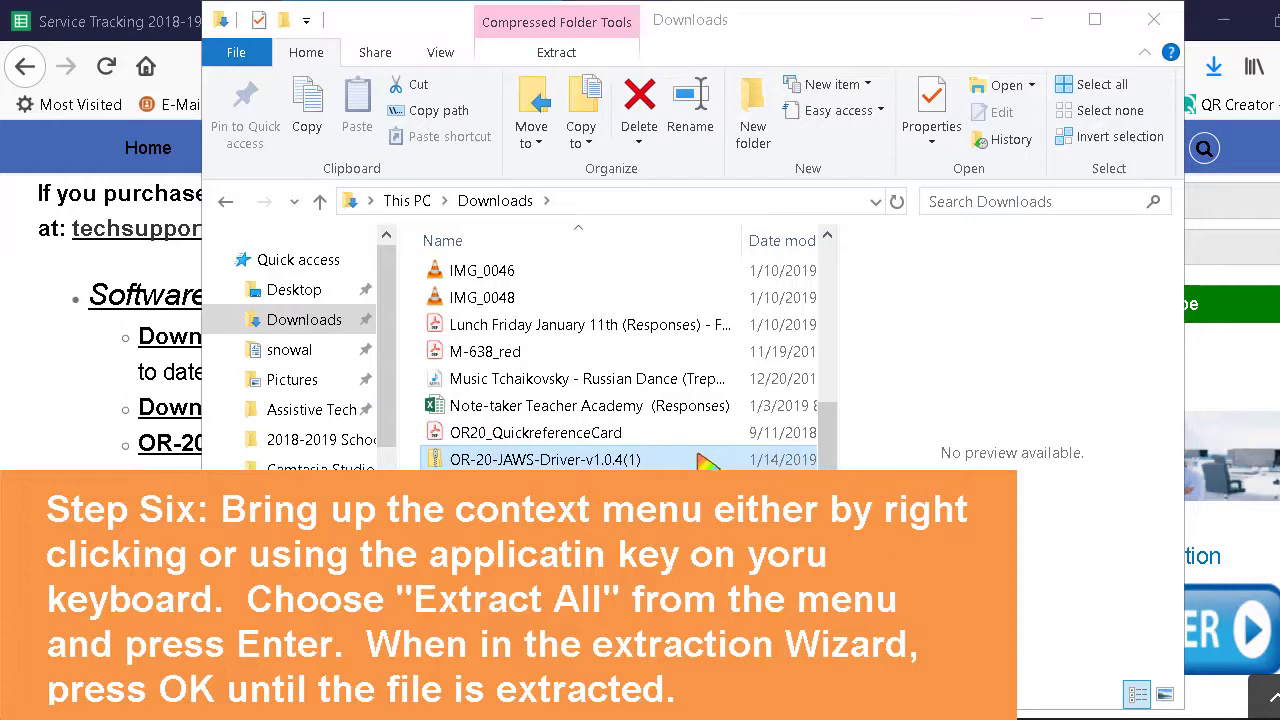
Step: Open the installer folder under OR-20 JAWS Driver v1.0.4 inside the extracted OR-20-JAWS-Driver-v1.0.4(1) folder
scroll(703, 461, down, 3)
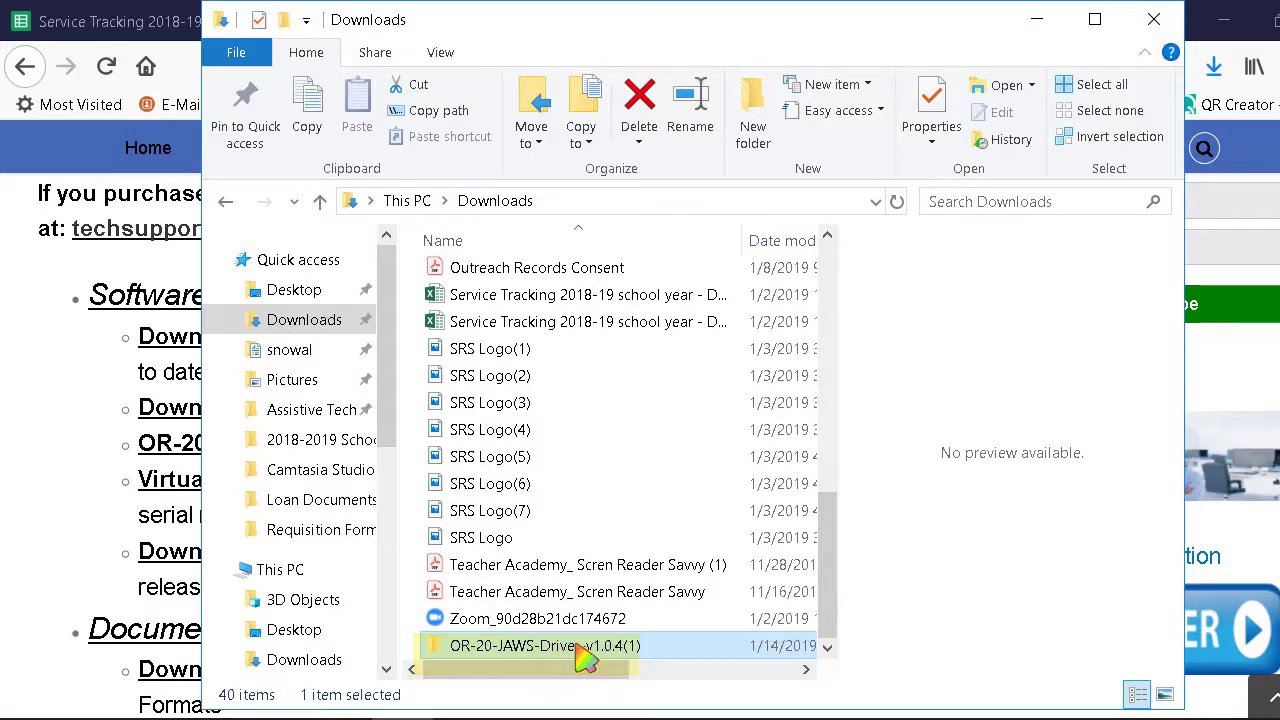
double_click(586, 656)
double_click(530, 282)
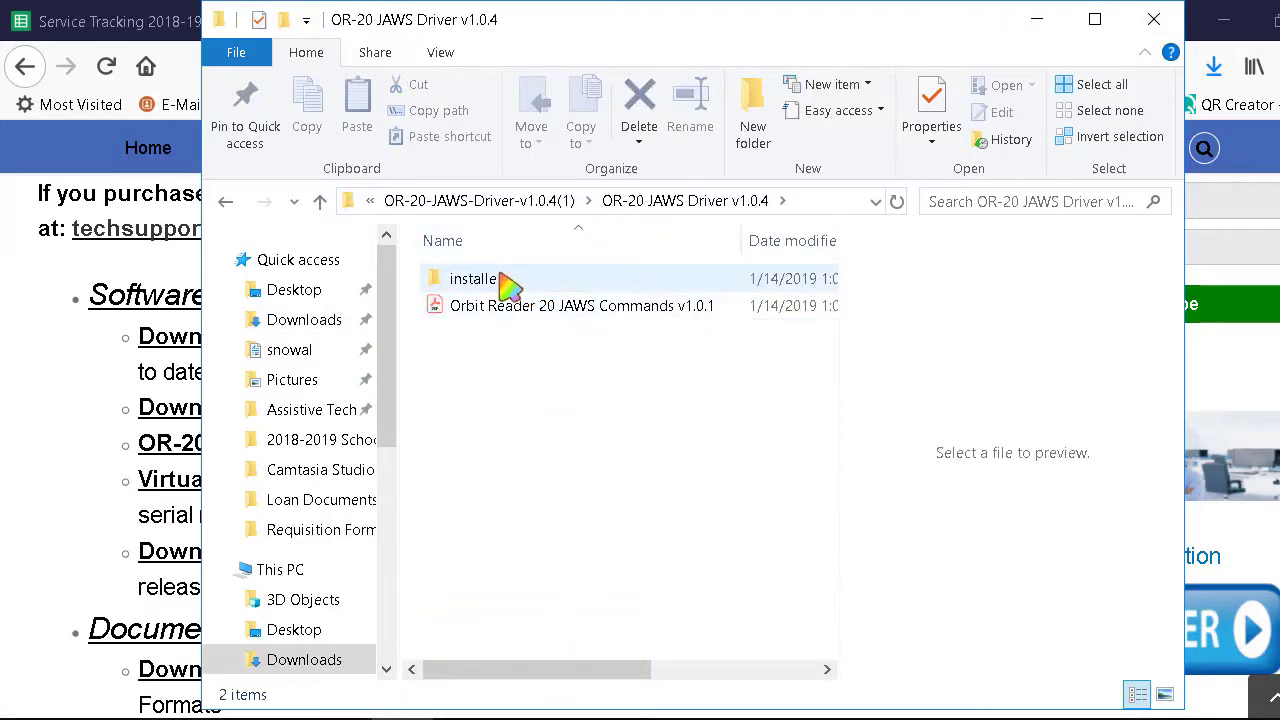
double_click(505, 284)
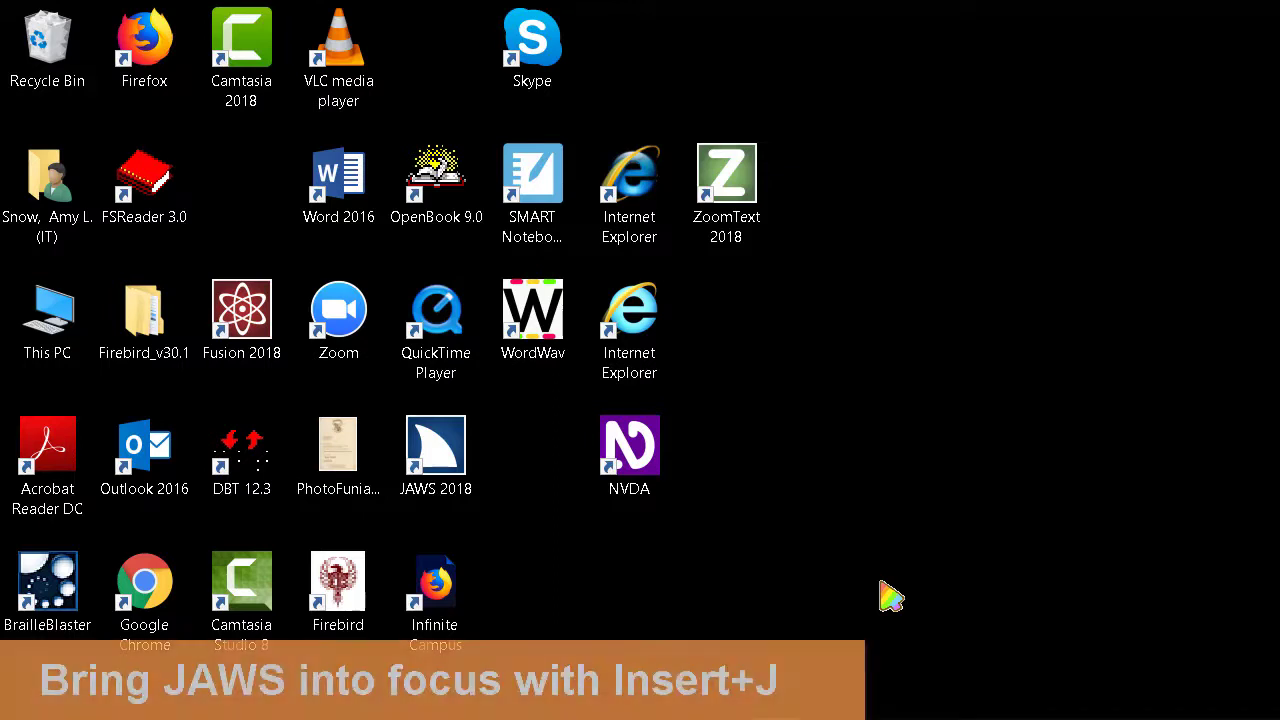
Step: Bring up the JAWS window and open its Braille basic settings
key(Insert+j)
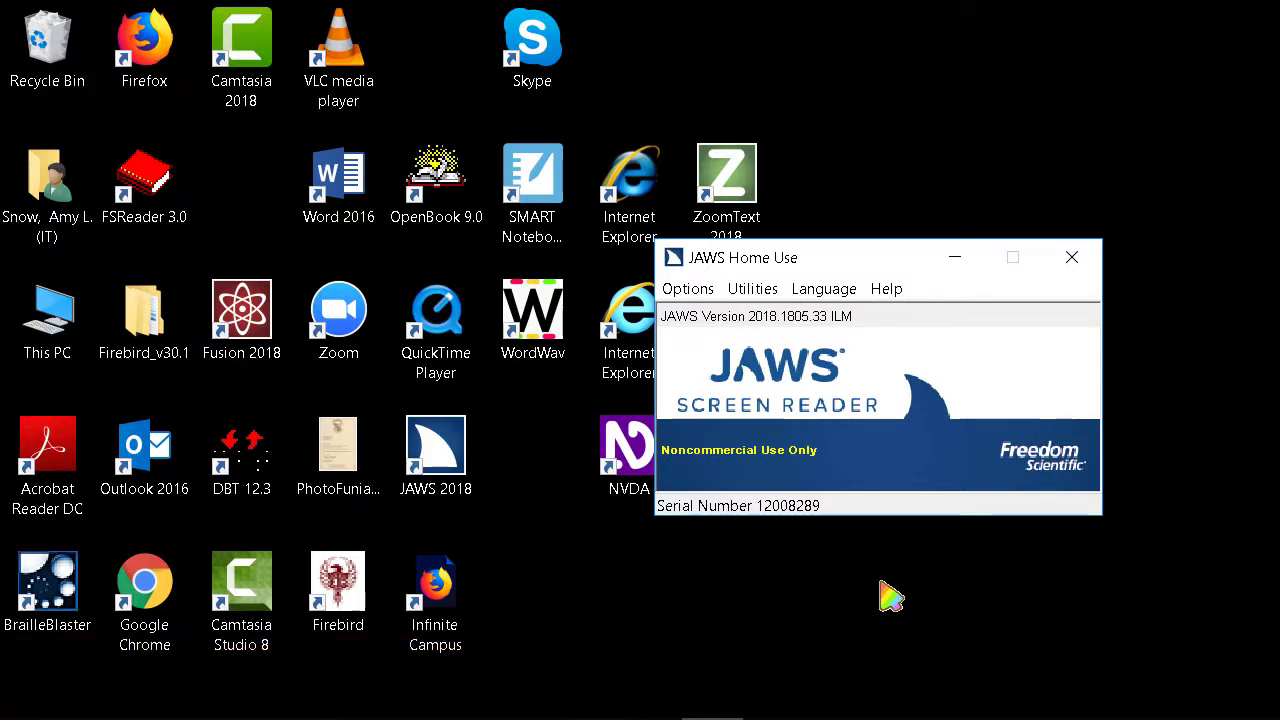
key(alt)
key(o)
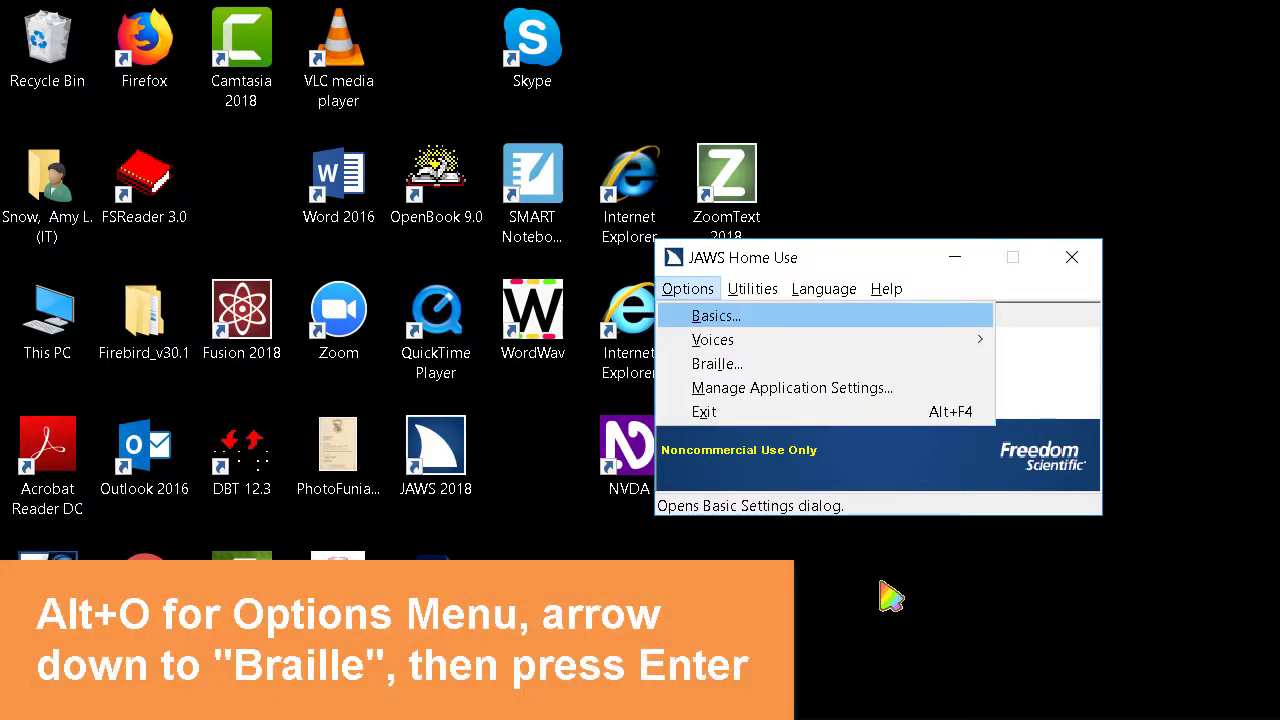
key(Down)
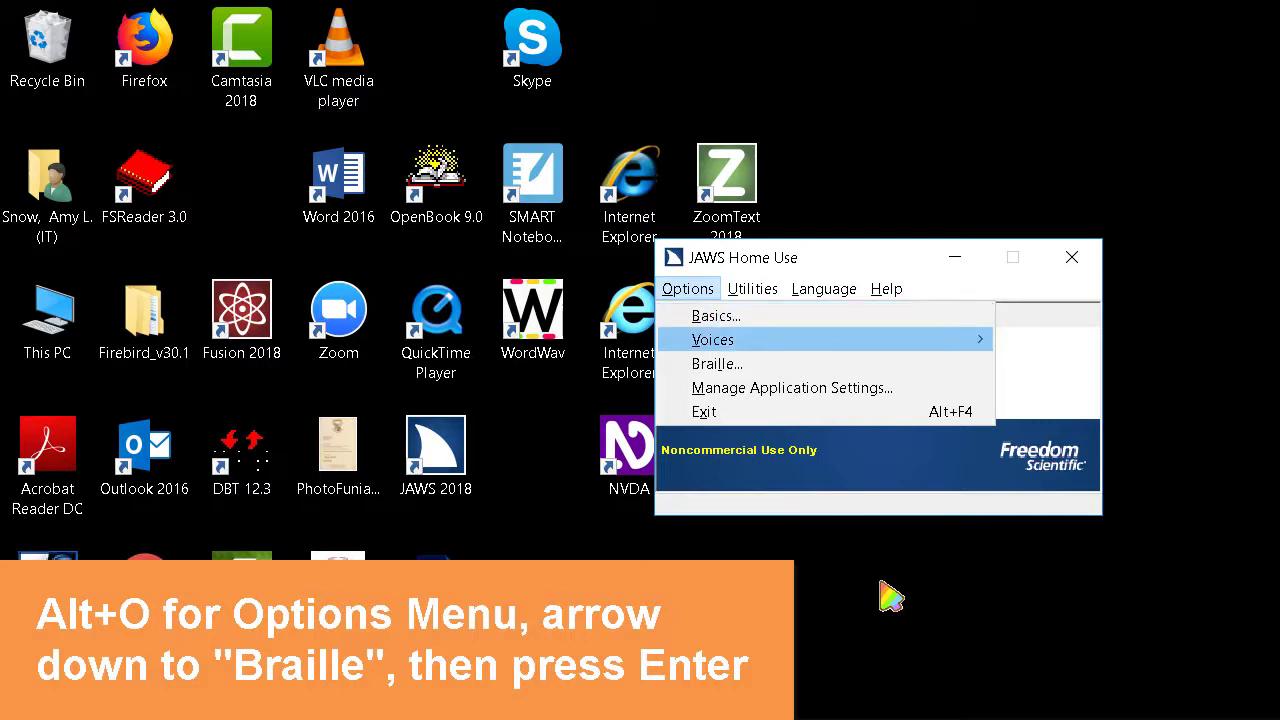
key(Down)
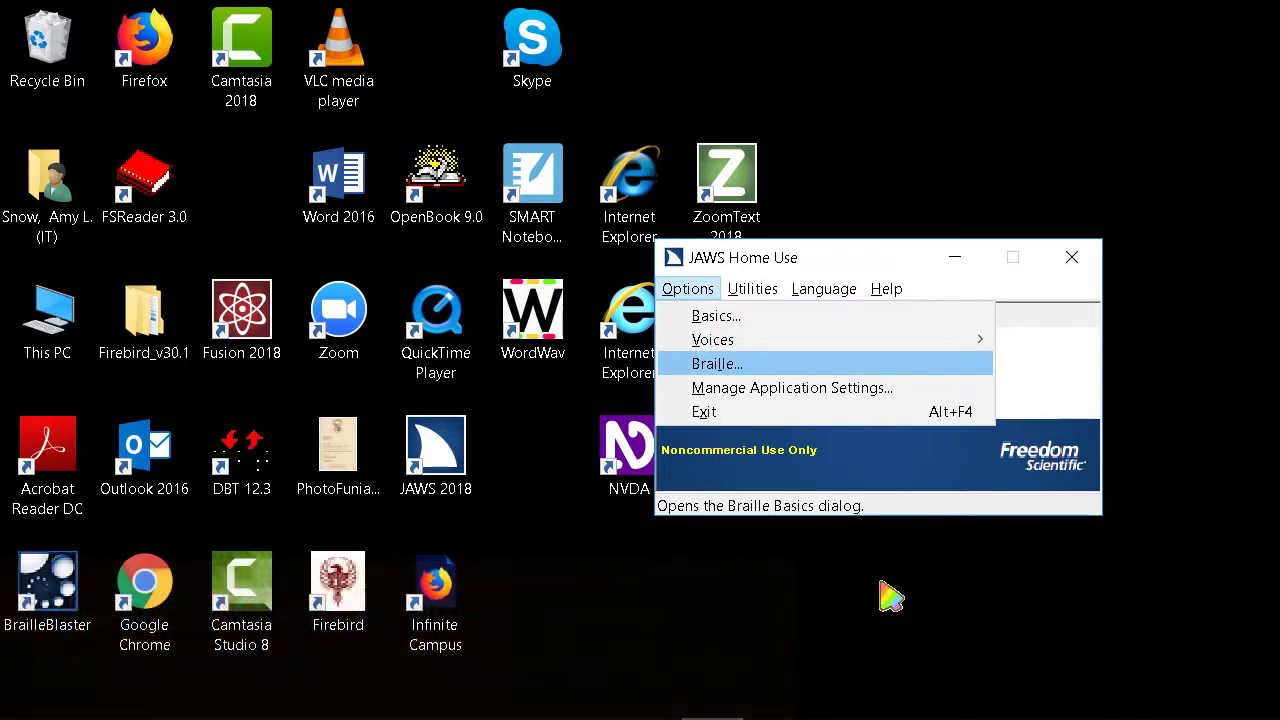
key(Return)
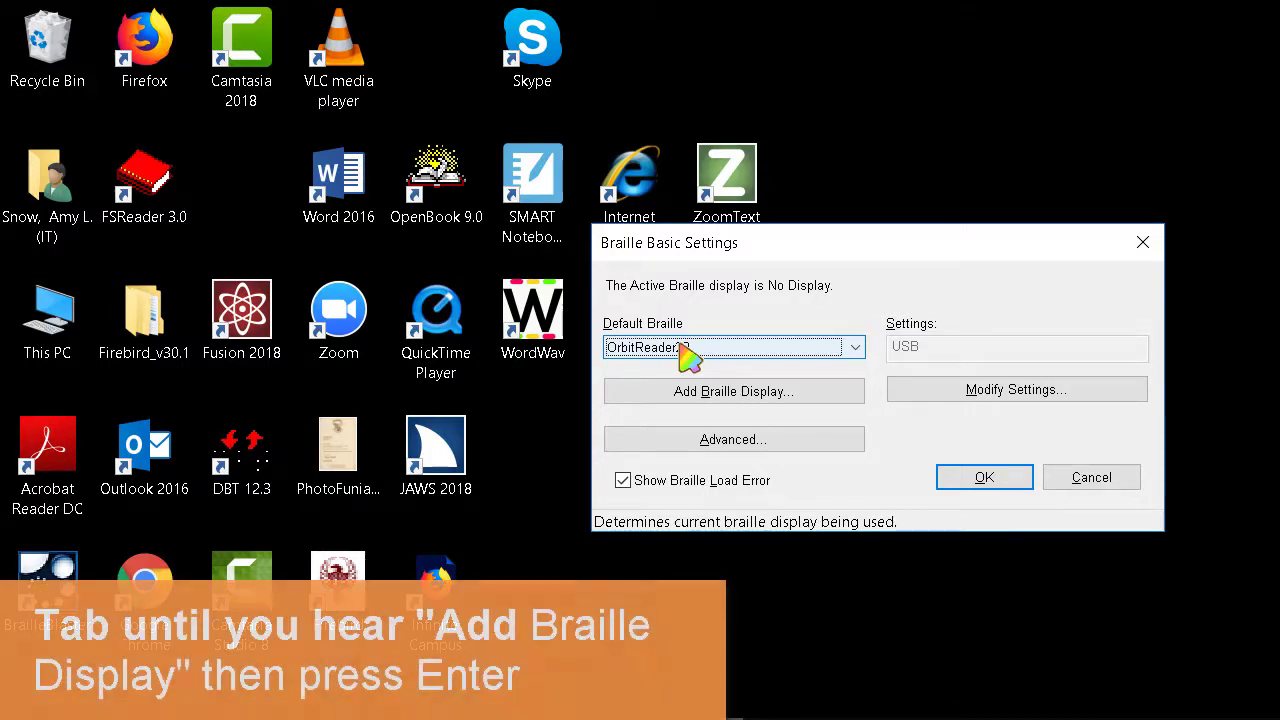
Step: Start adding a braille display, check OrbitReader20 among the braille components and continue to the primary device choice
key(Tab)
key(Tab)
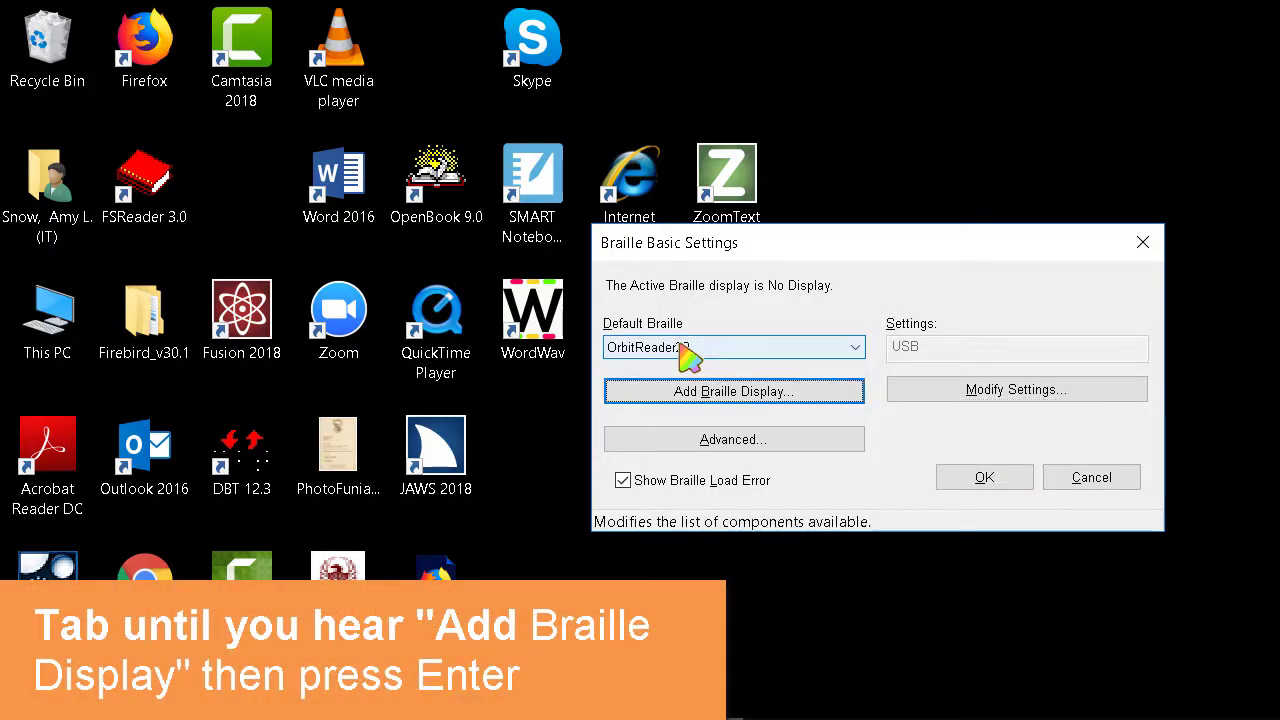
key(Return)
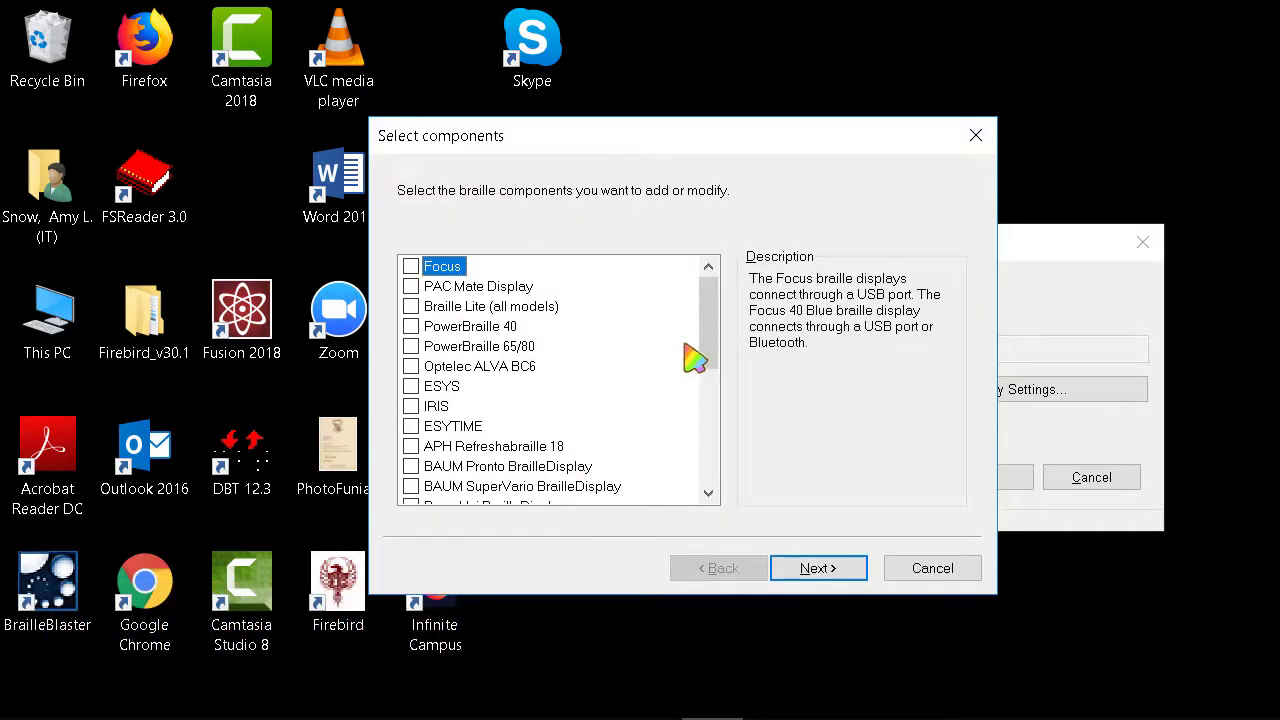
key(Down)
key(Down)
key(Down)
key(Down)
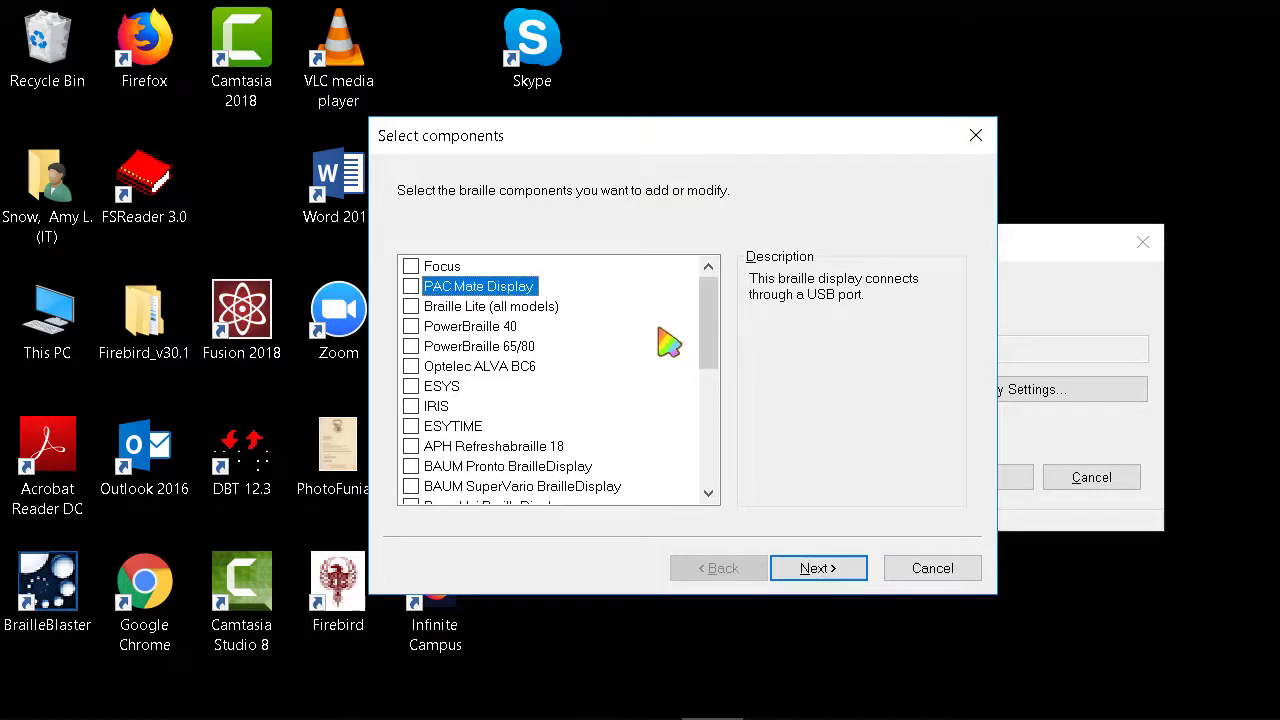
key(Down)
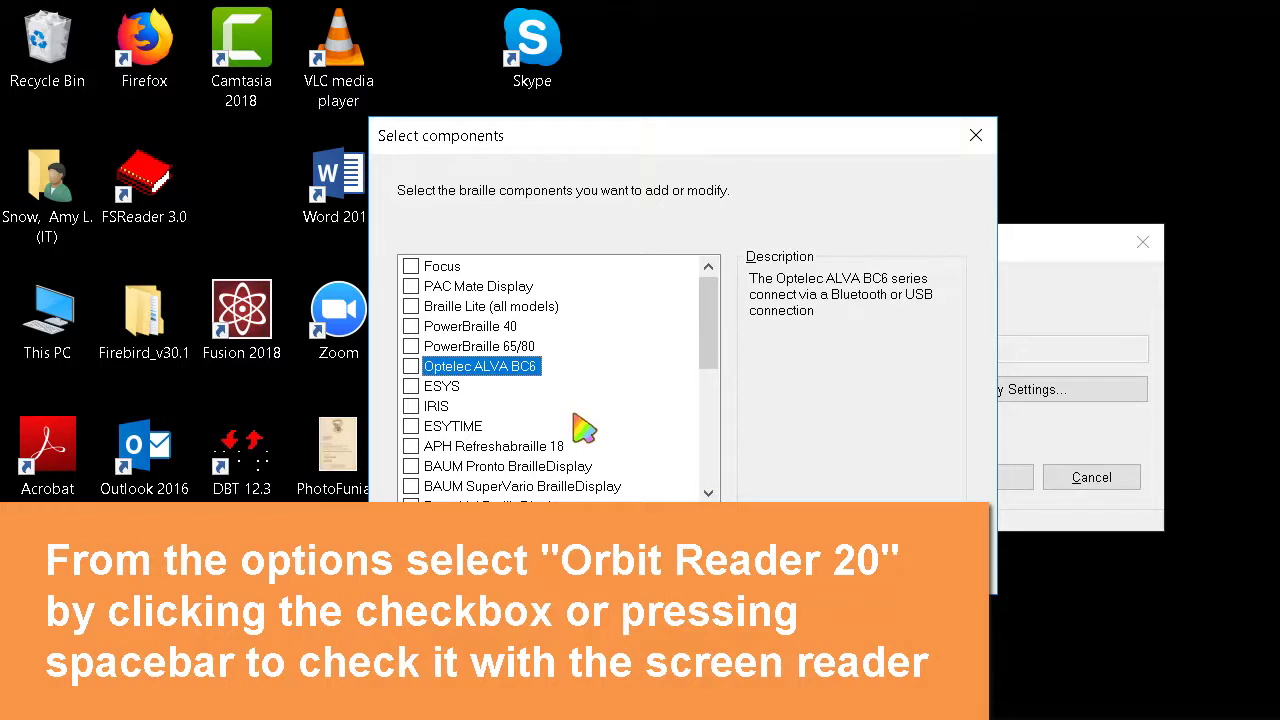
scroll(583, 429, down, 3)
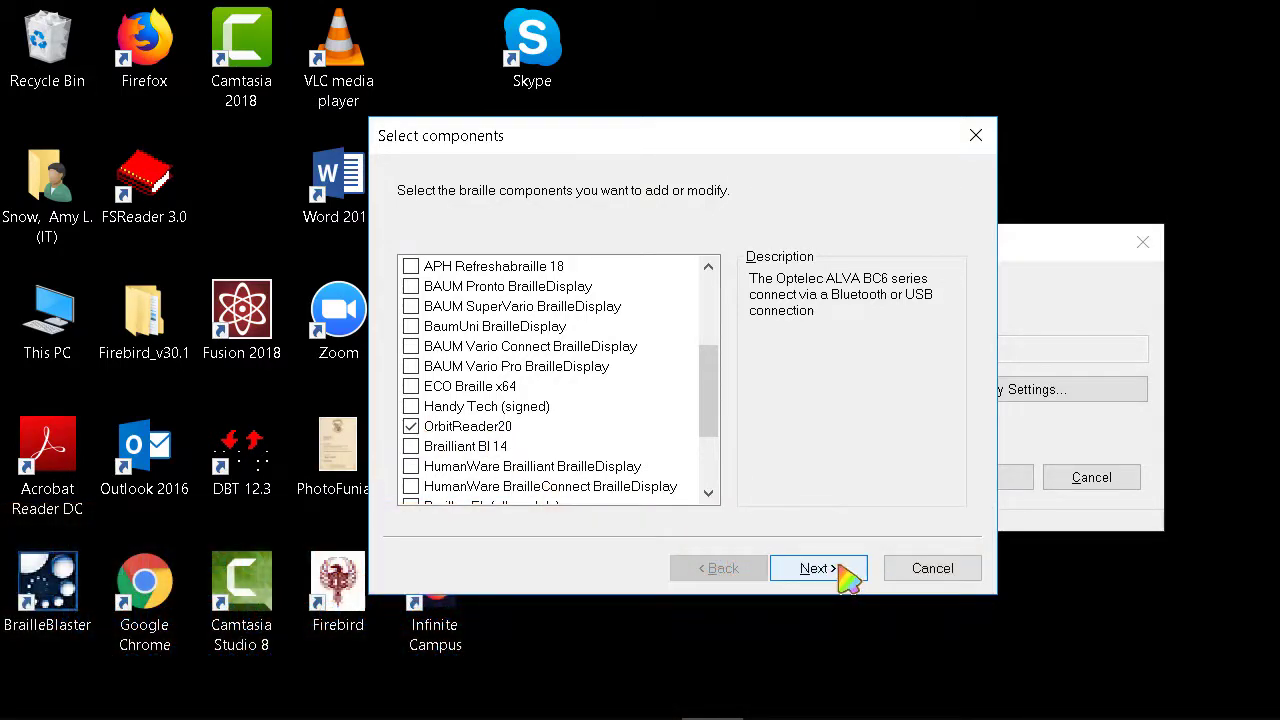
click(843, 574)
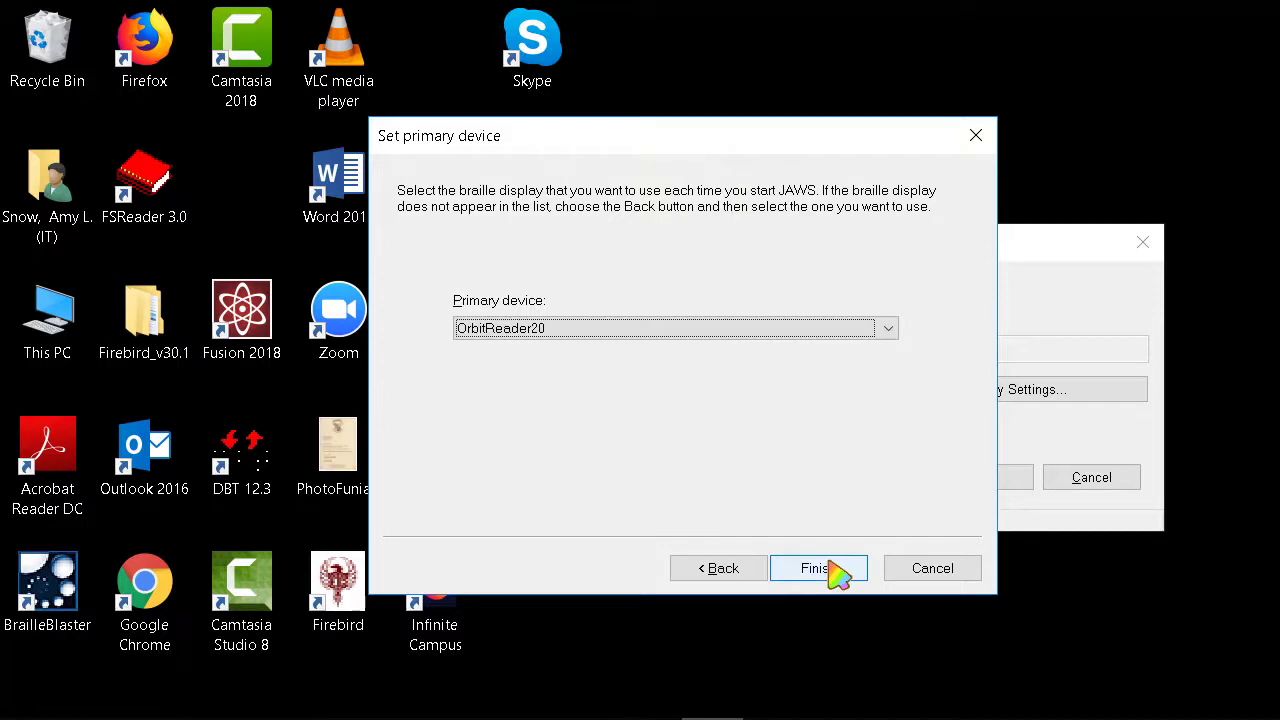
Step: Set the primary braille device to No Display
click(562, 333)
click(562, 333)
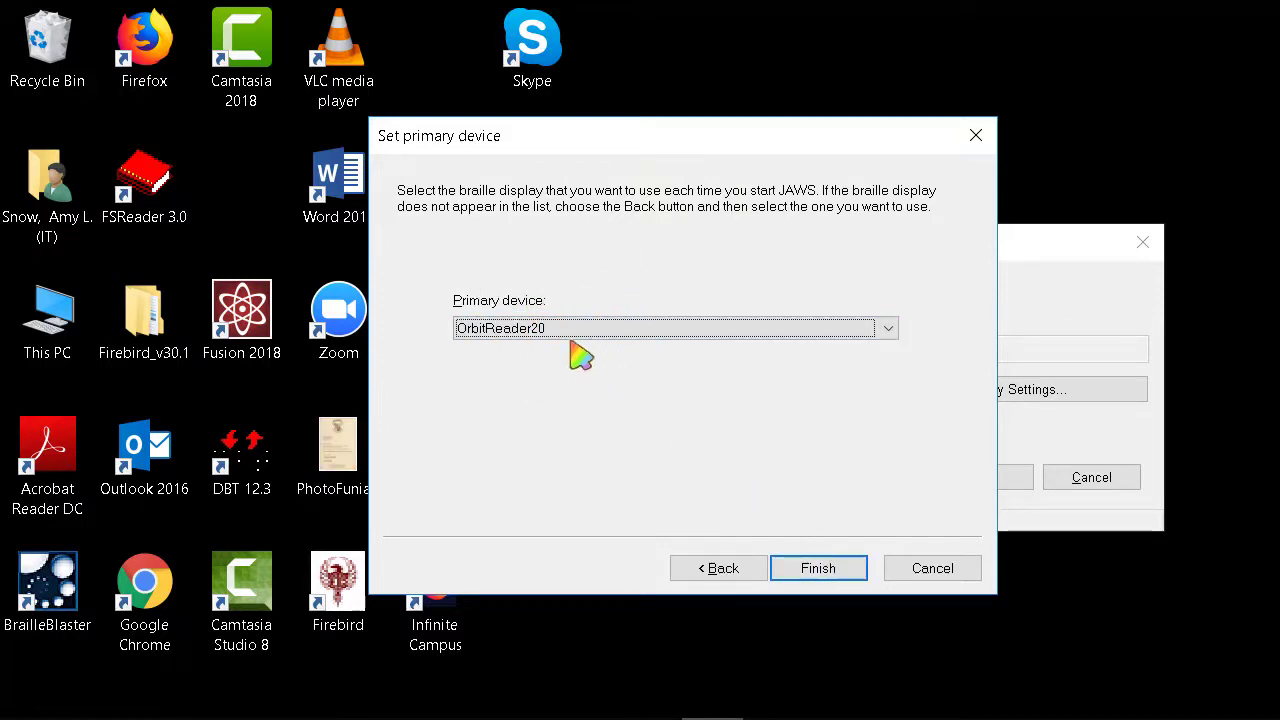
click(577, 351)
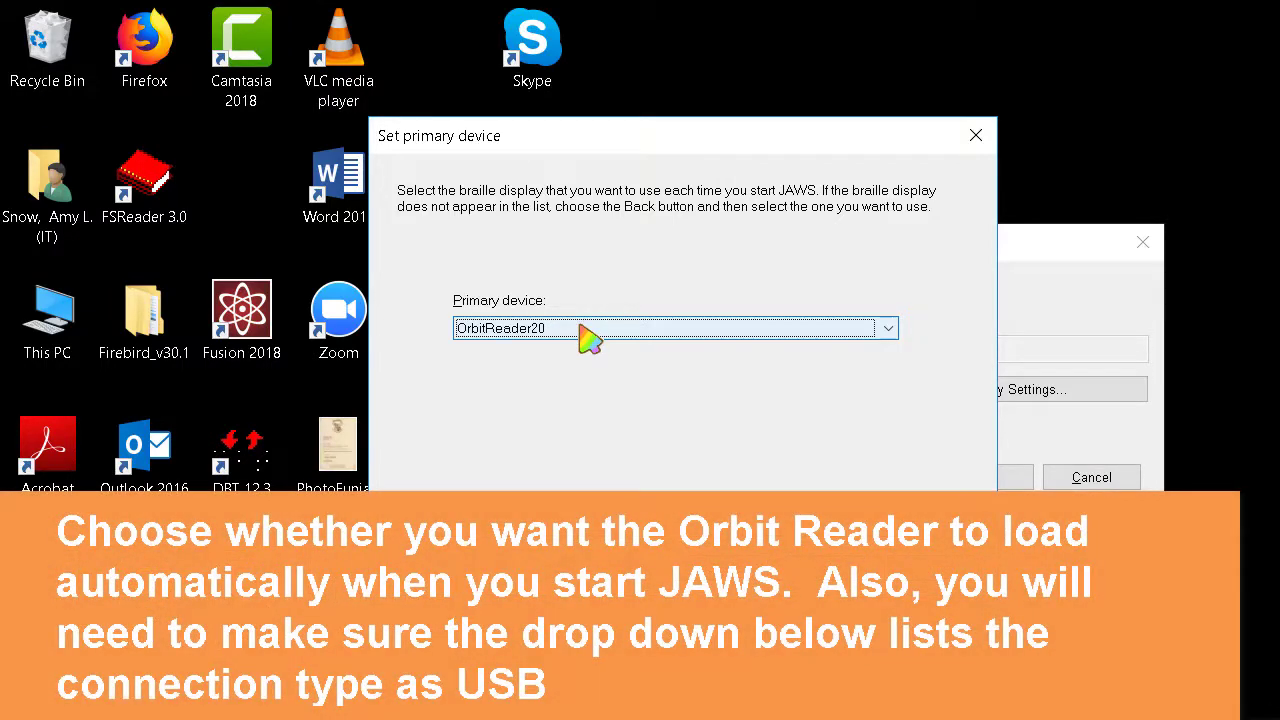
click(580, 330)
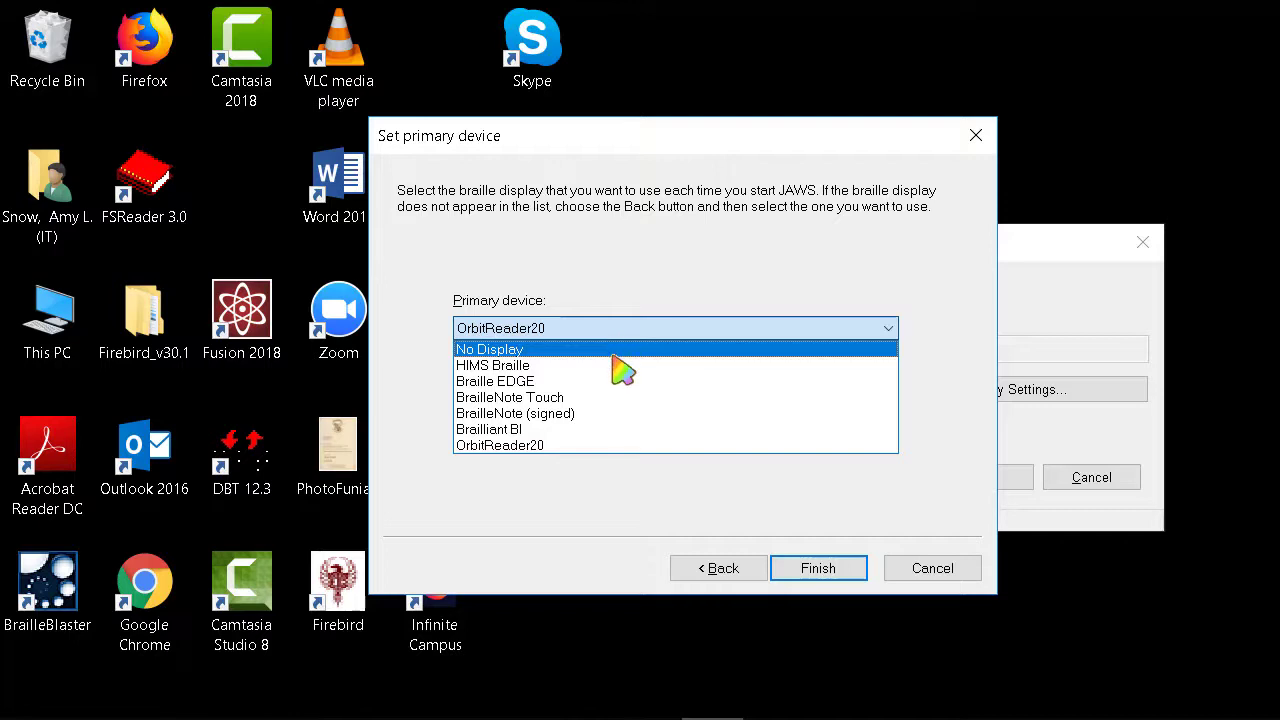
key(Up)
key(Return)
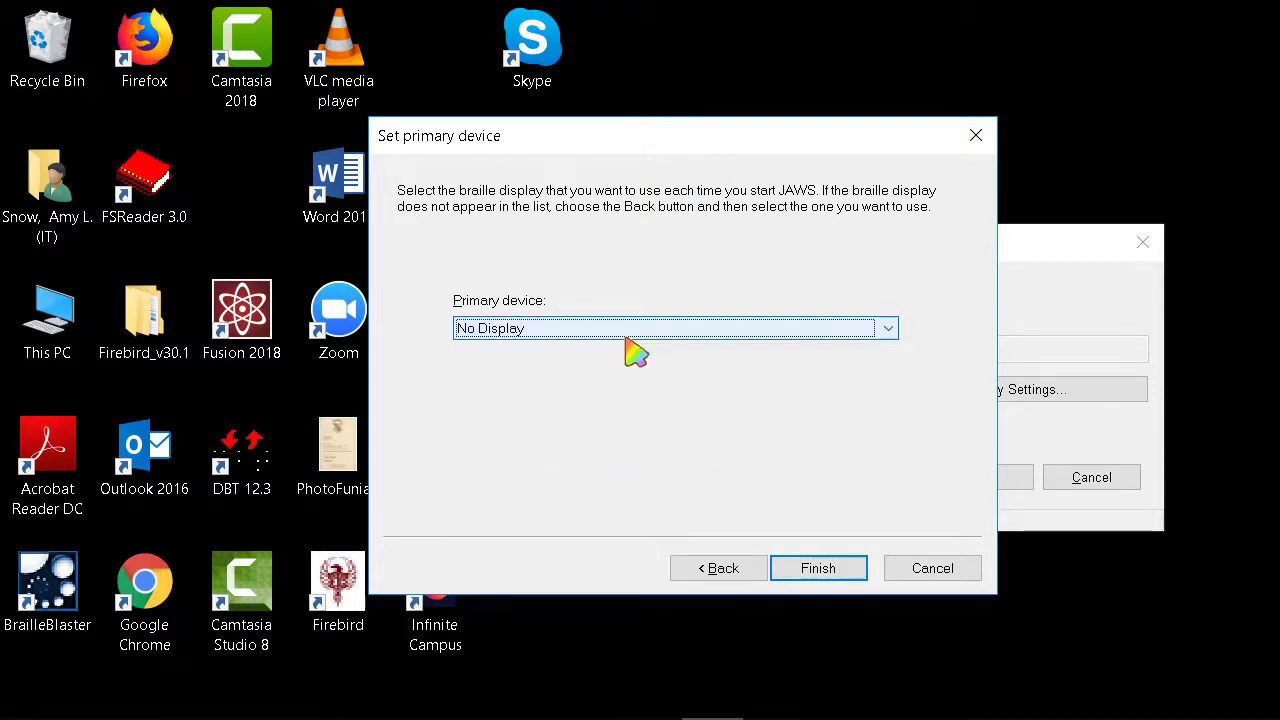
Step: Set the primary device to OrbitReader20, finish adding the display and accept the Braille basic settings
click(627, 338)
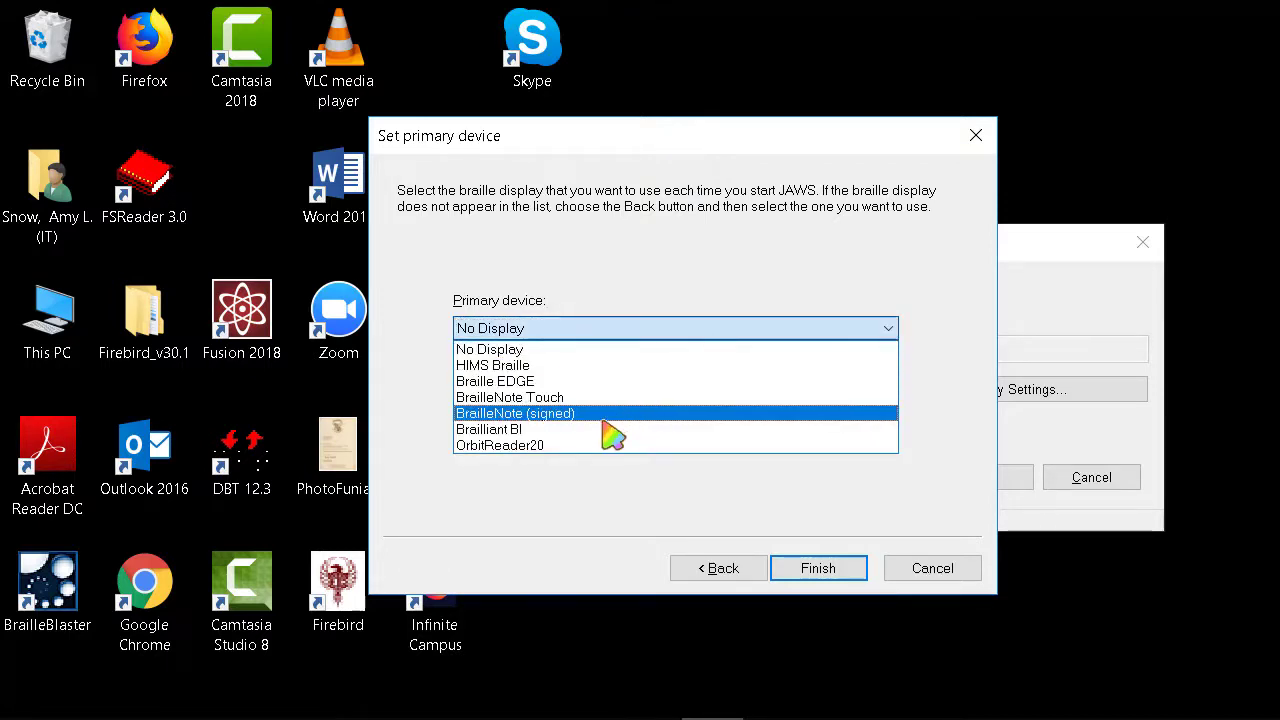
click(598, 445)
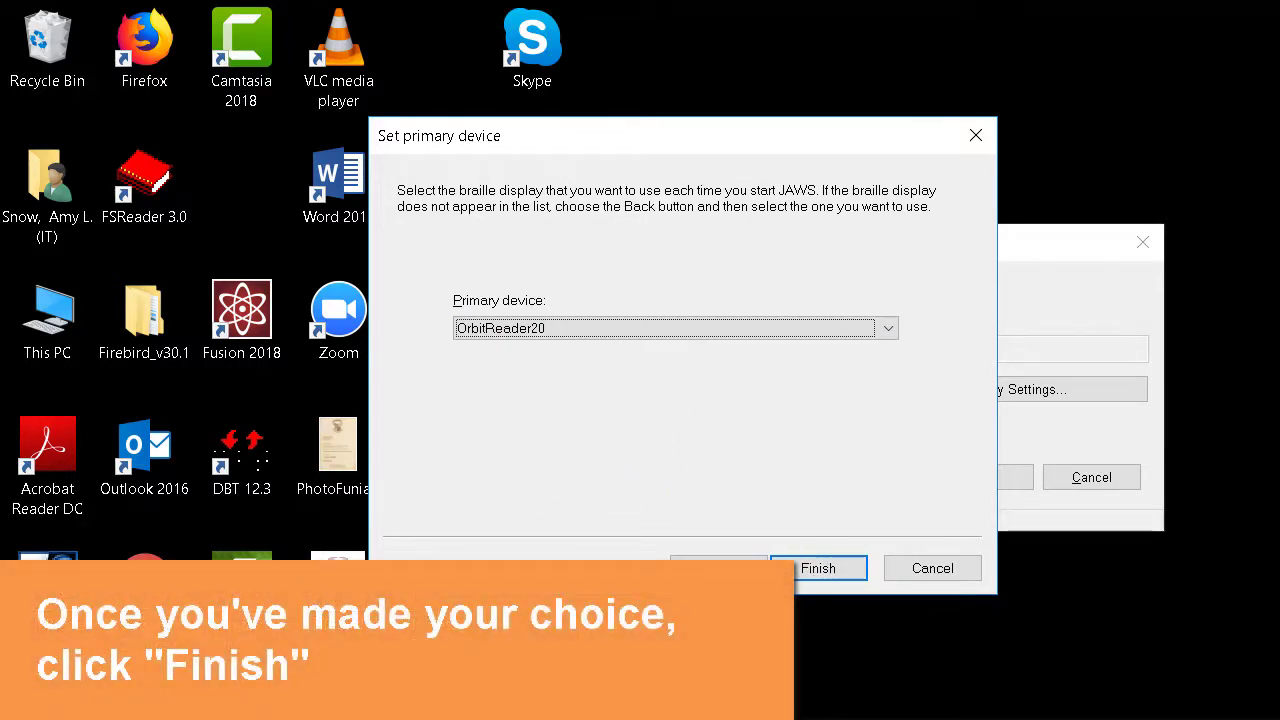
click(840, 576)
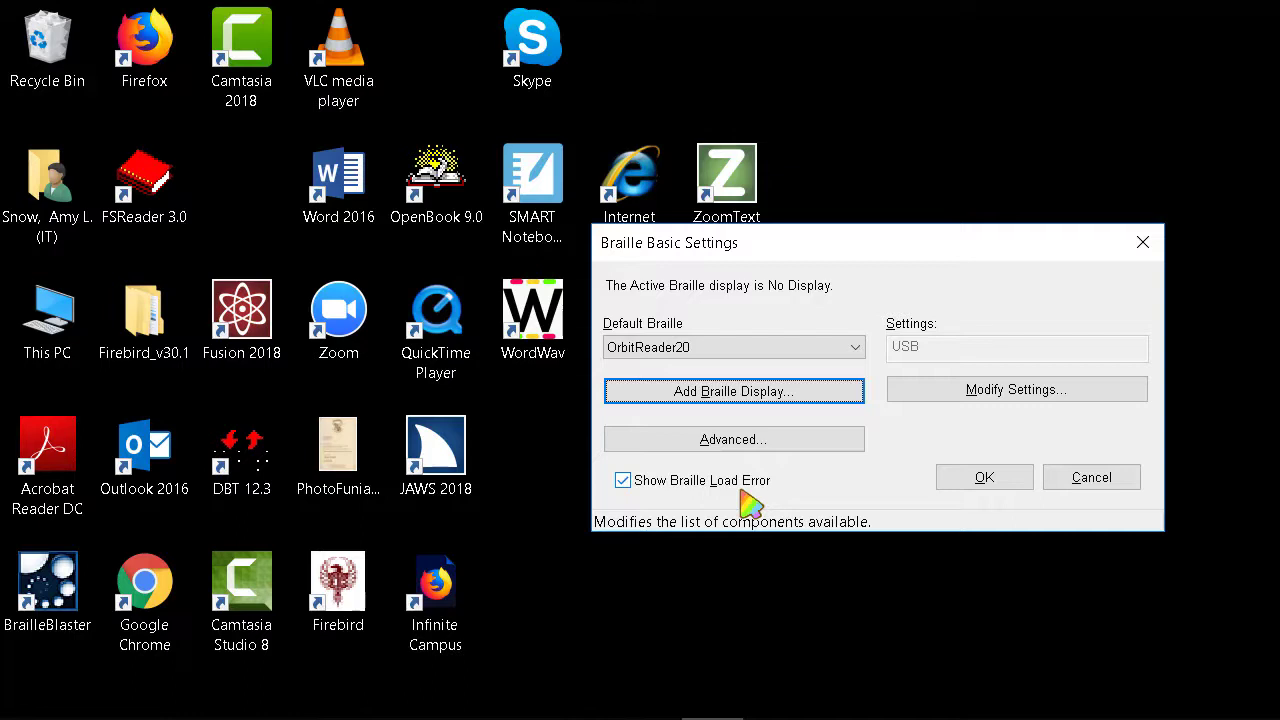
click(984, 478)
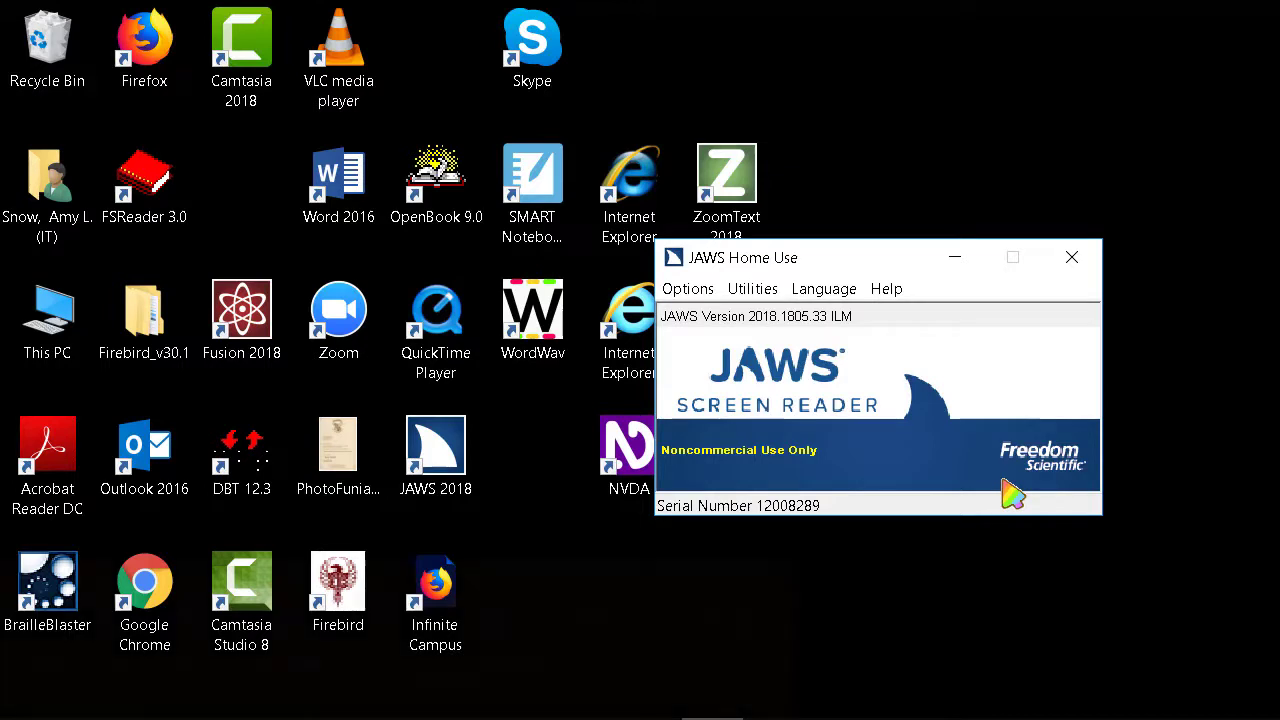